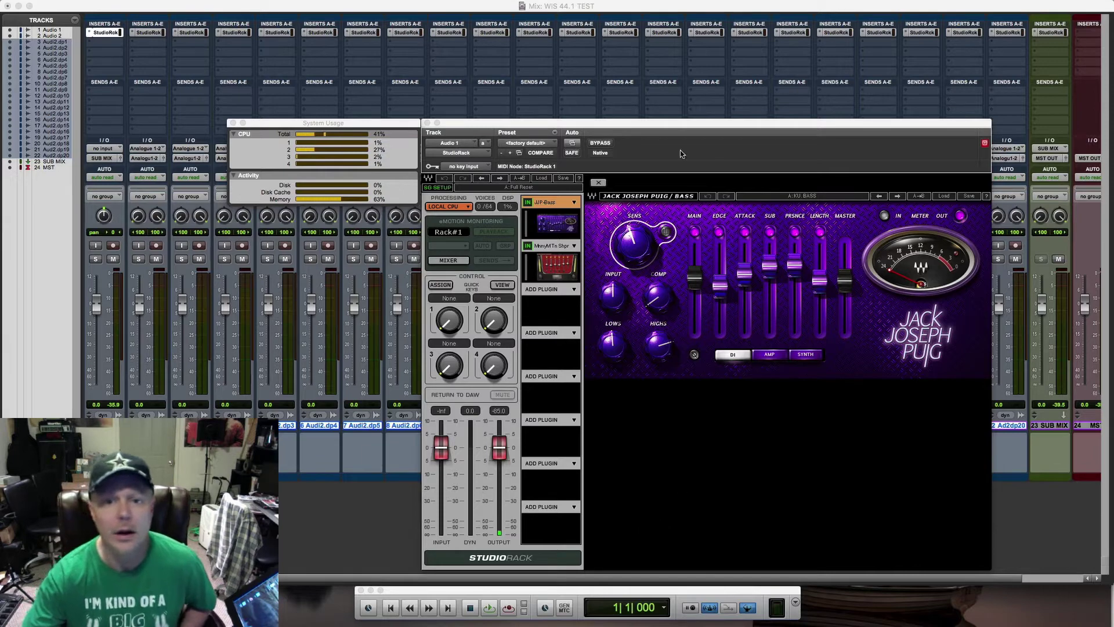
# - Bring the plugin window forward and open Audio 2's StudioRack with its SSLChannel and CLA-76 chain
pyautogui.click(657, 128)
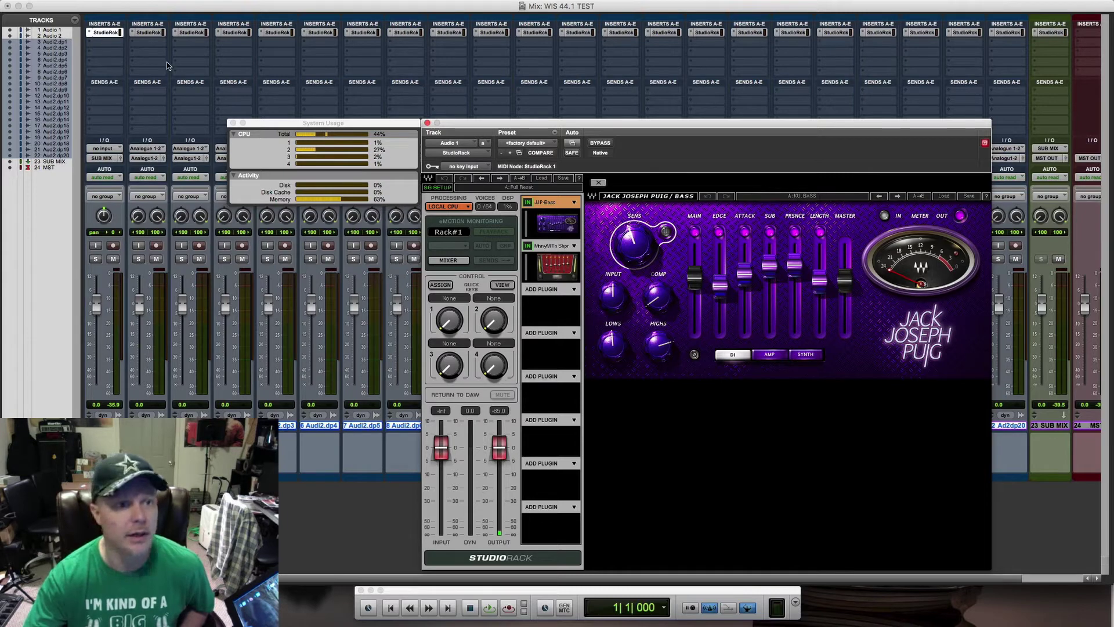
pyautogui.click(148, 32)
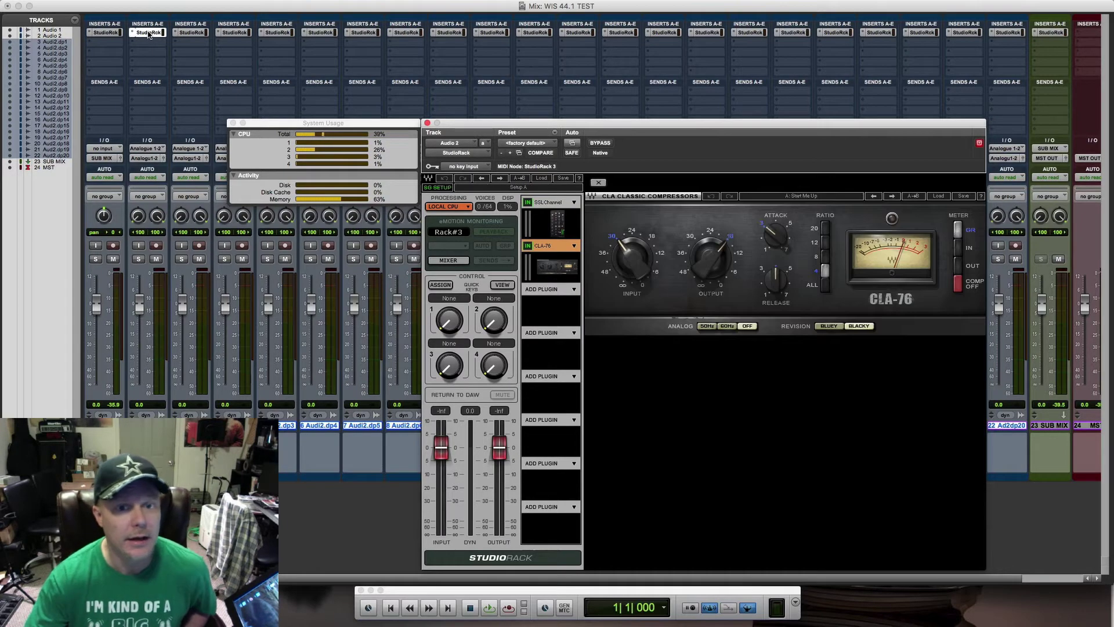
# - Inspect the StudioRacks on Audio 2.dup1 and dup2, viewing the SSL E-Channel and CLA-76 slots
pyautogui.click(192, 32)
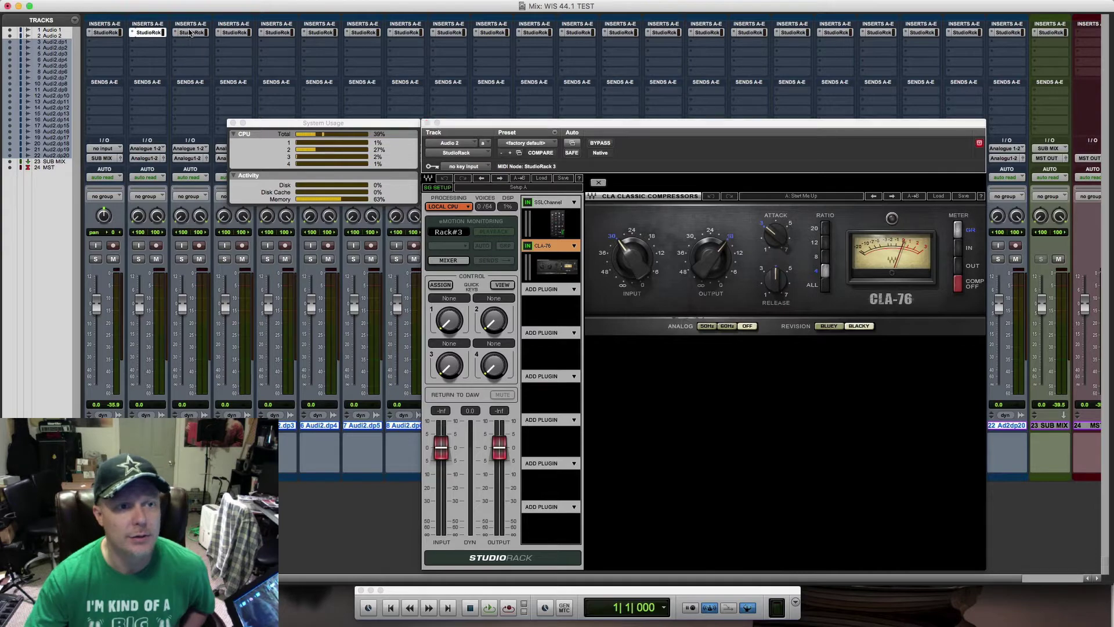
pyautogui.click(234, 33)
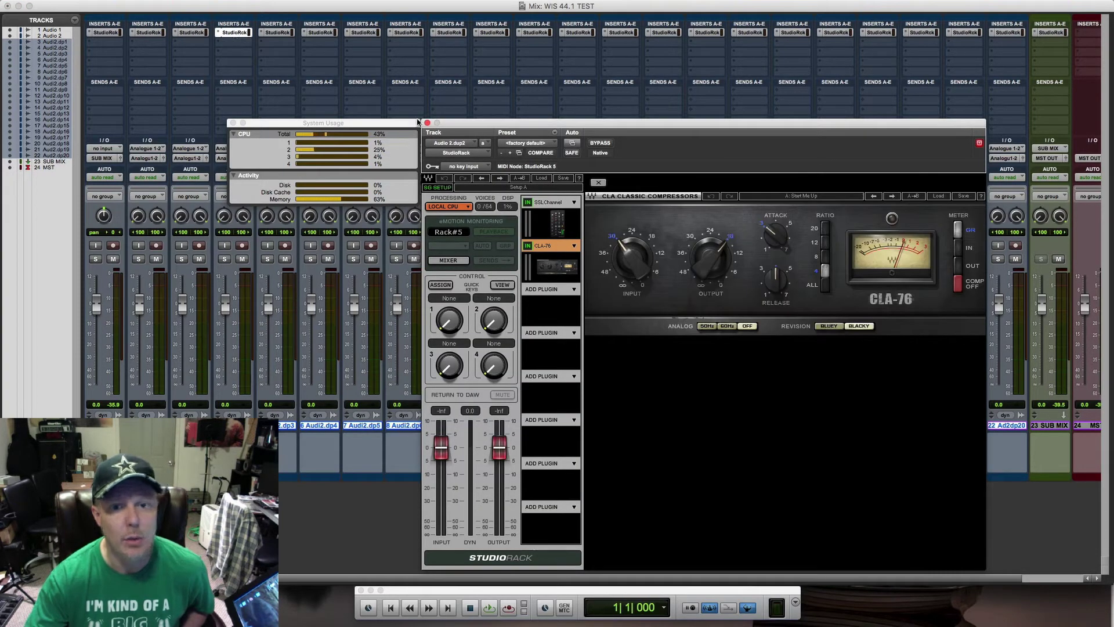
pyautogui.click(549, 202)
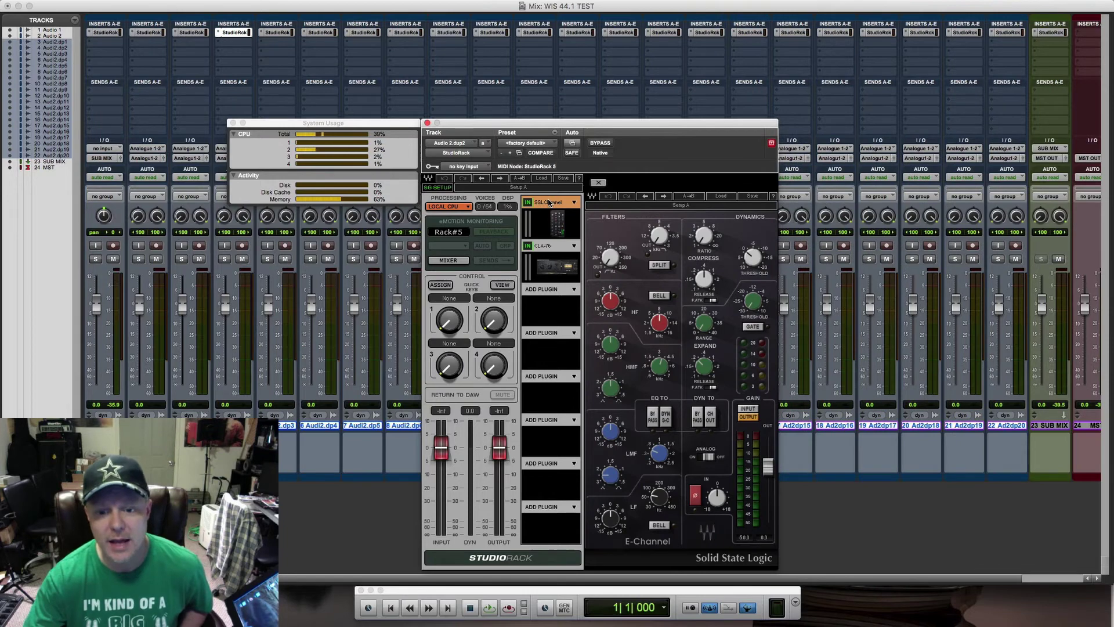
pyautogui.click(548, 247)
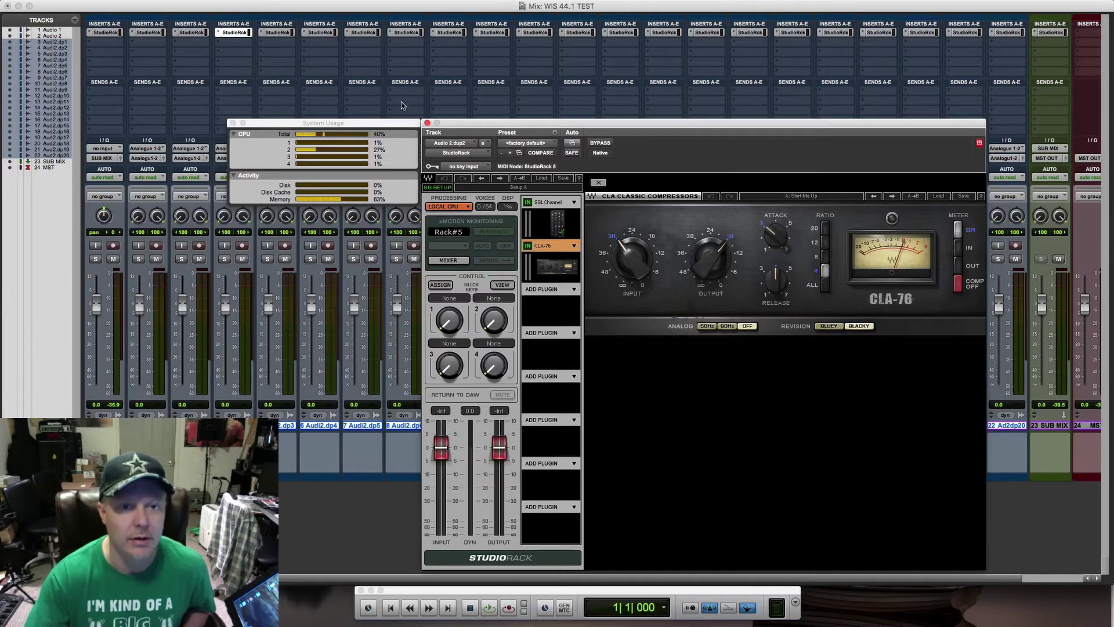
# - Close that rack, check Audio 2.dup3's StudioRack, then open the SUB MIX StudioRack
pyautogui.click(427, 123)
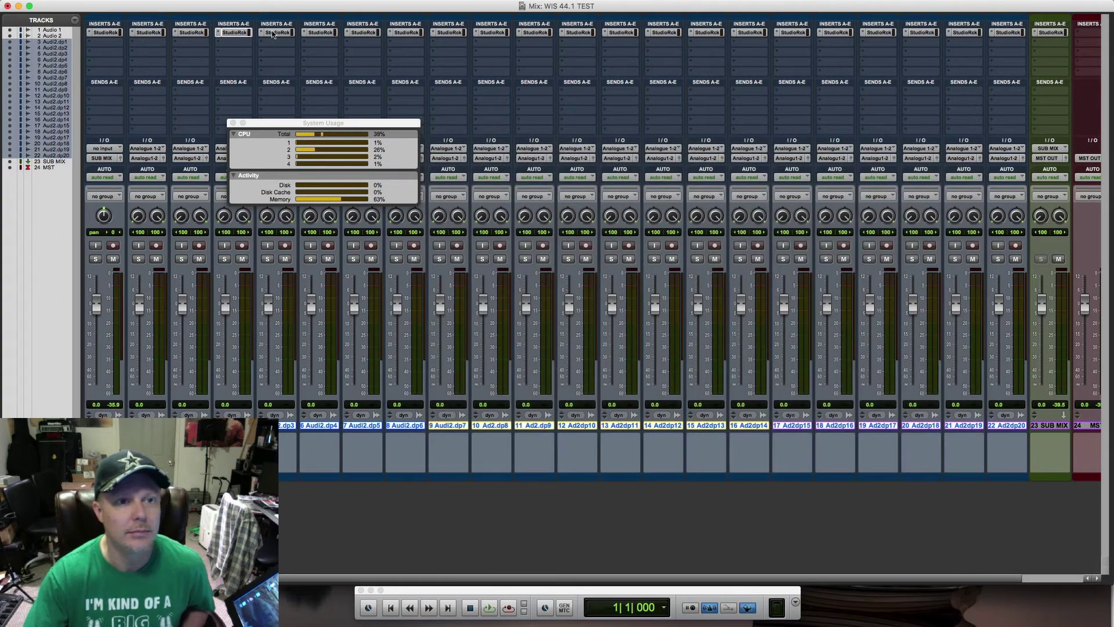
pyautogui.click(273, 33)
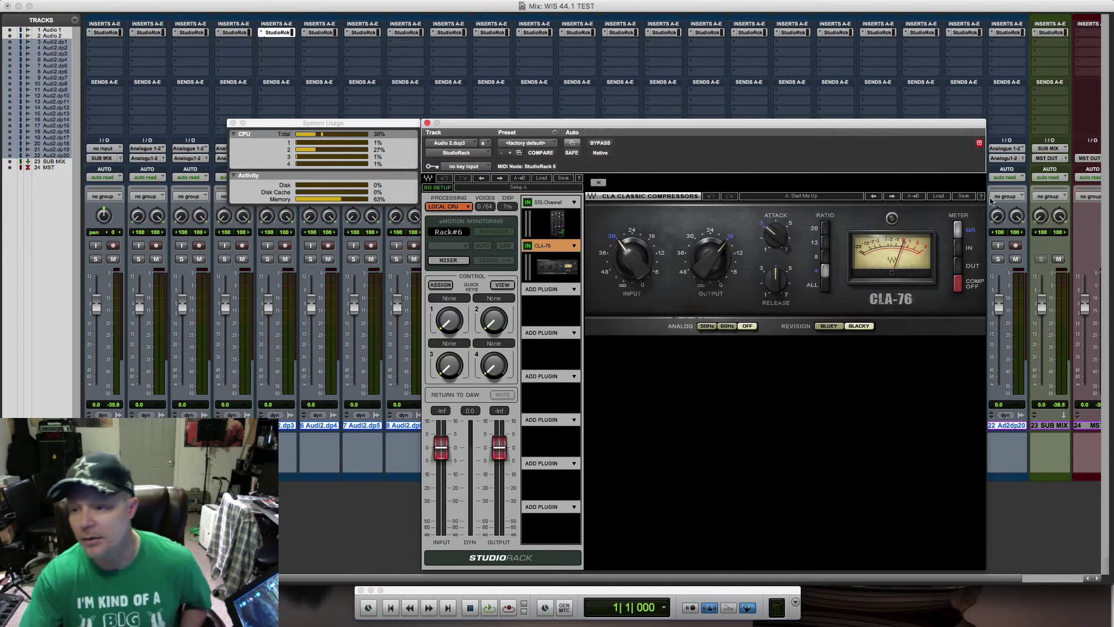
pyautogui.click(1054, 32)
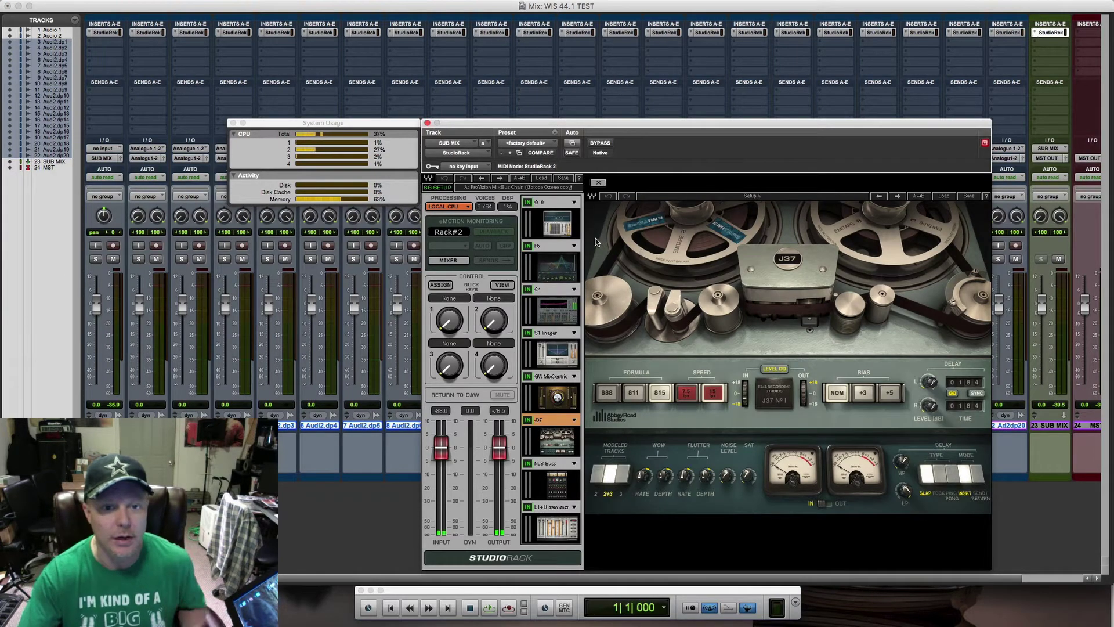
# - View the Q10, F6, C4 and S1 Imager settings in the SUB MIX rack
pyautogui.click(559, 205)
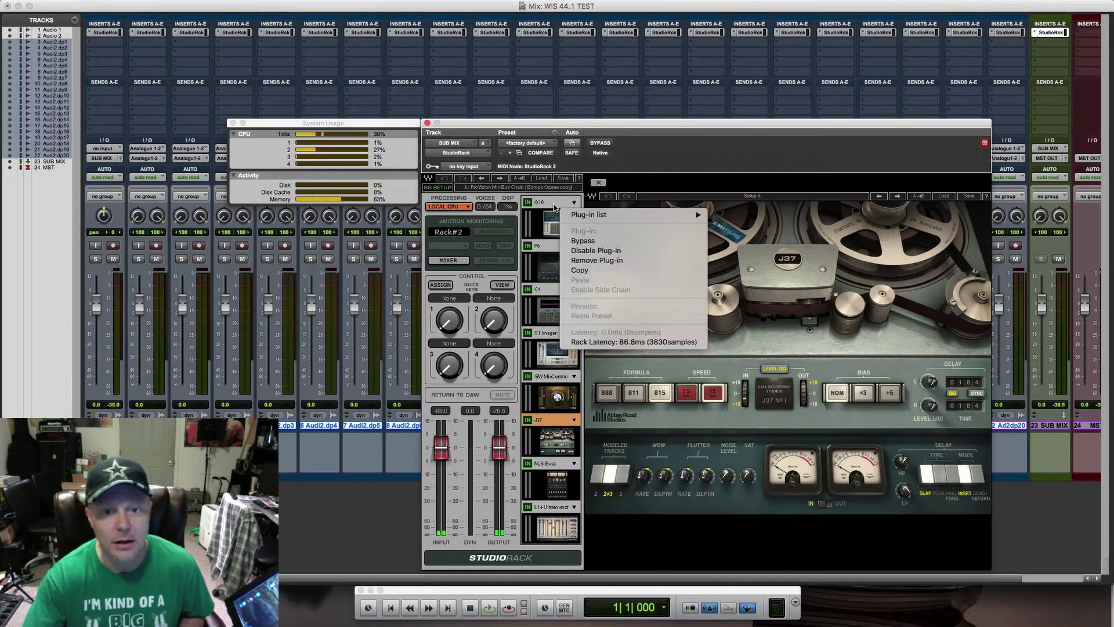
pyautogui.click(555, 212)
pyautogui.click(555, 218)
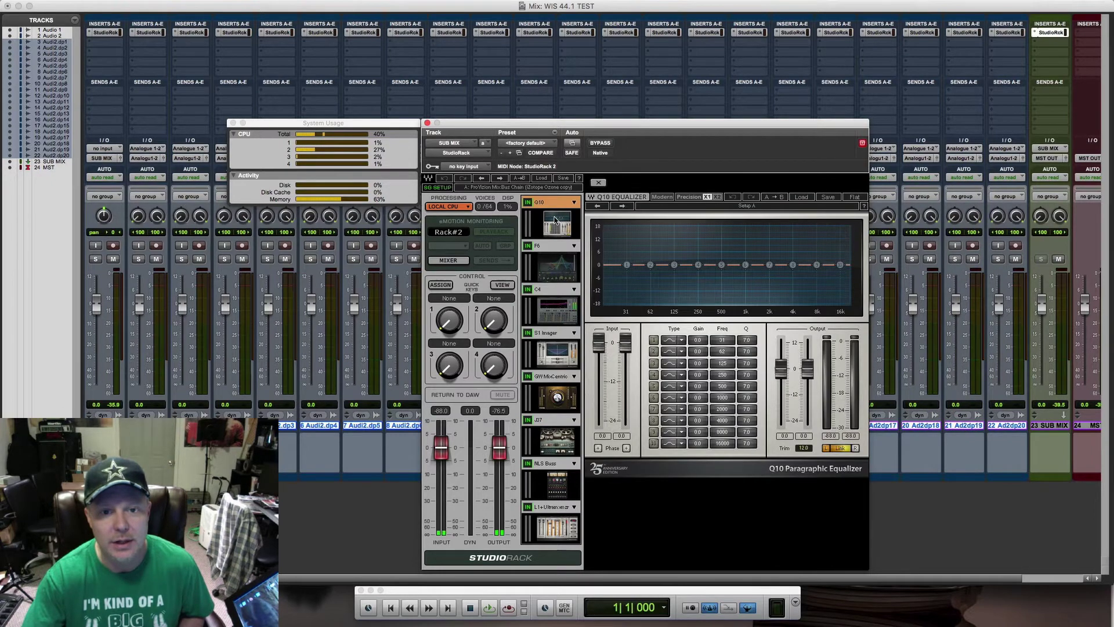
pyautogui.click(554, 266)
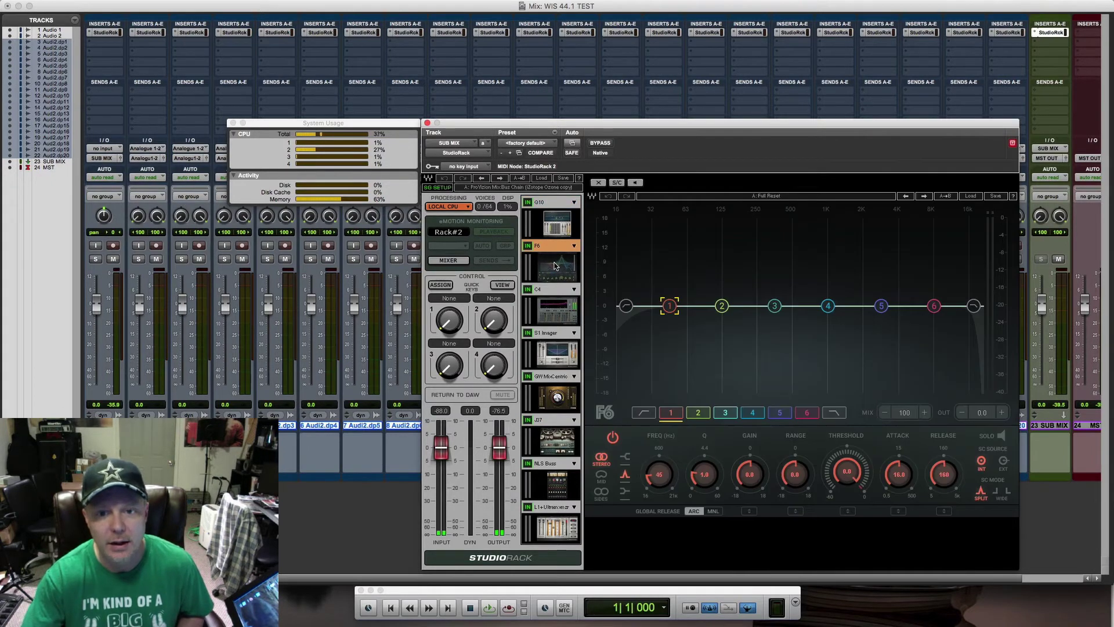
pyautogui.click(555, 314)
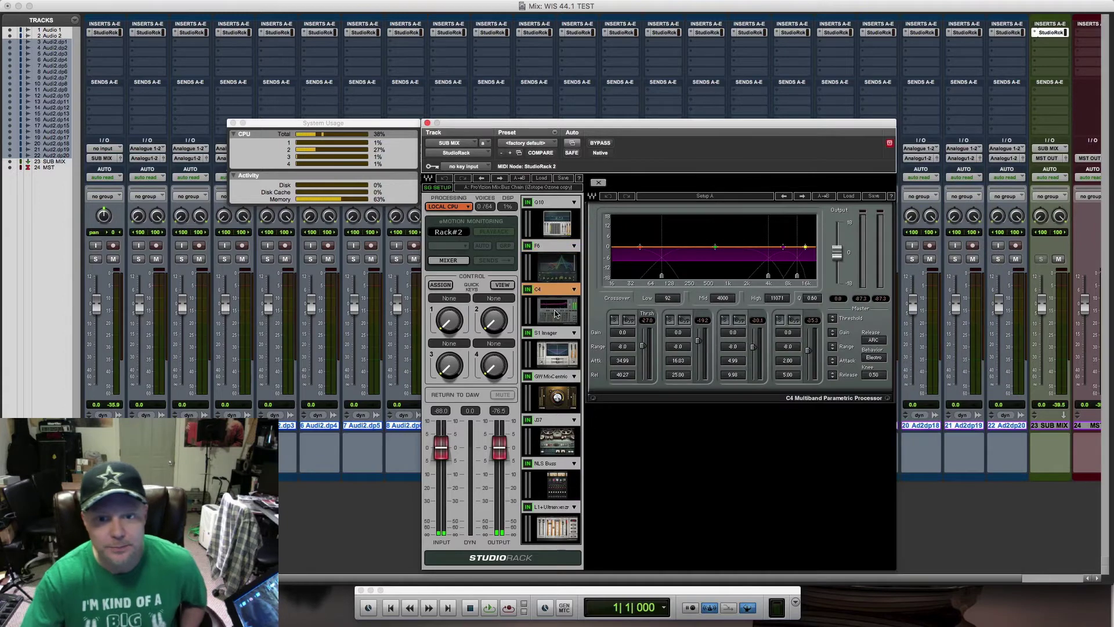
pyautogui.click(556, 353)
# - View the MixCentric, J37, NLS Buss and L1 settings, then close the SUB MIX rack
pyautogui.click(557, 396)
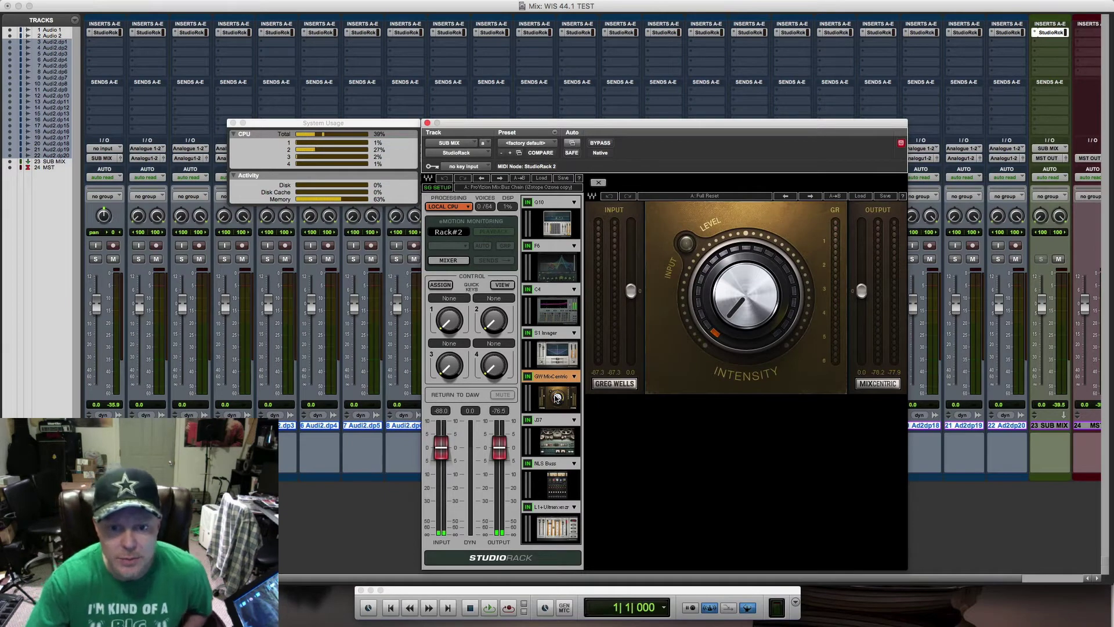
pyautogui.click(554, 442)
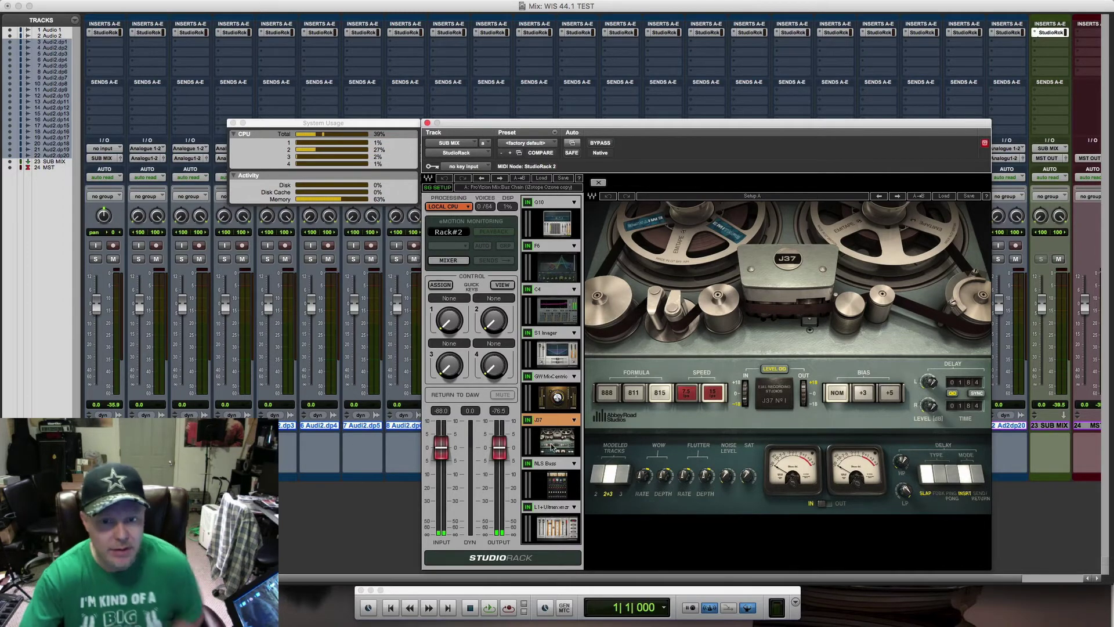
pyautogui.click(554, 483)
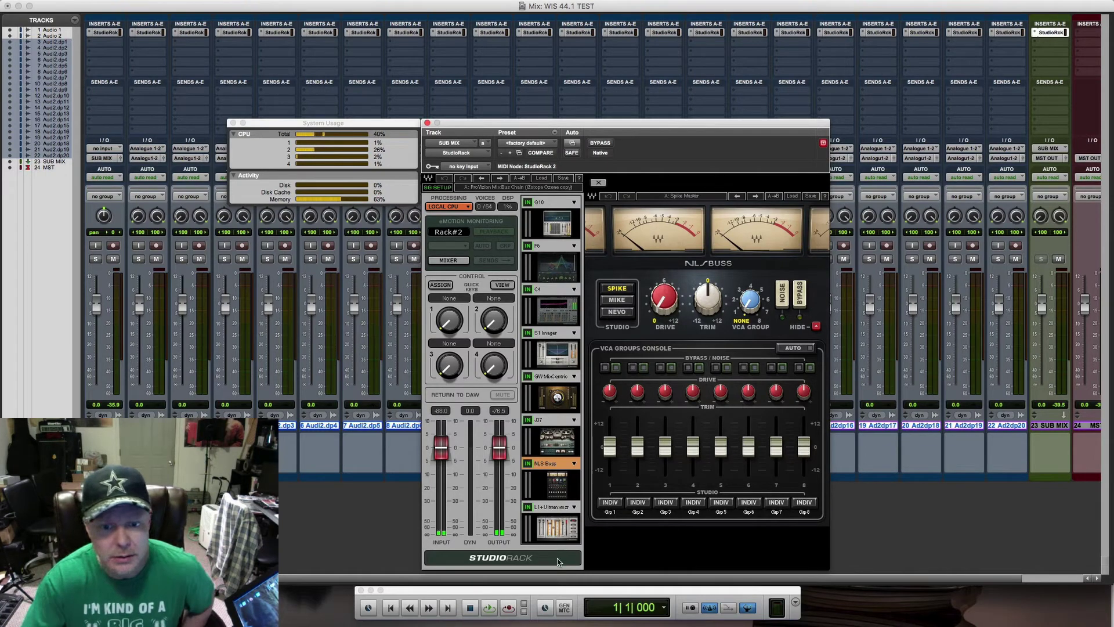
pyautogui.click(559, 539)
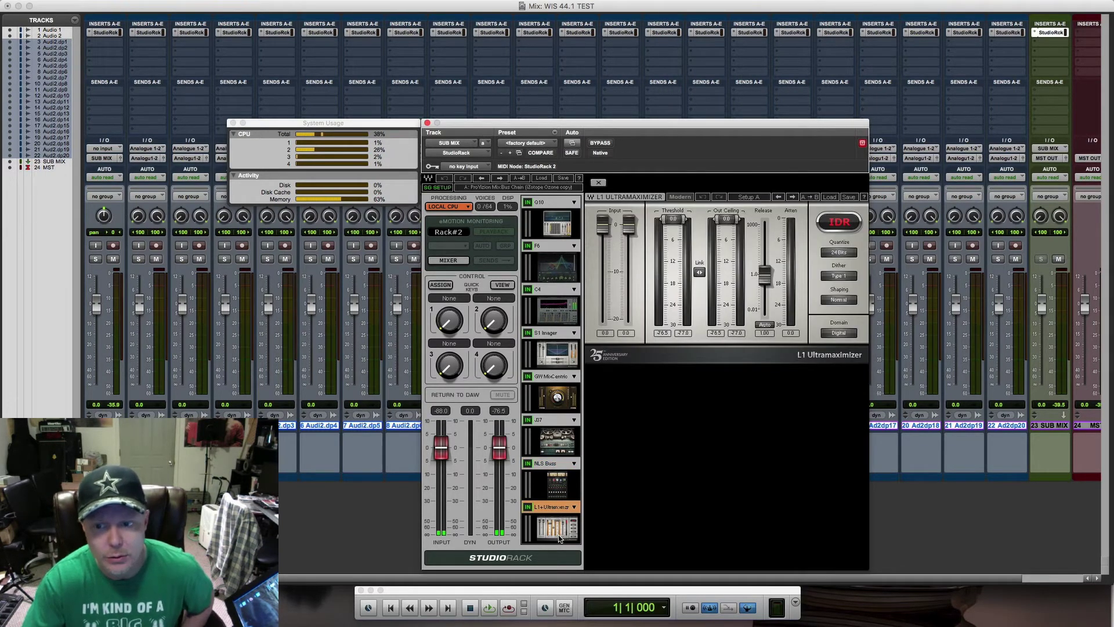
pyautogui.click(427, 124)
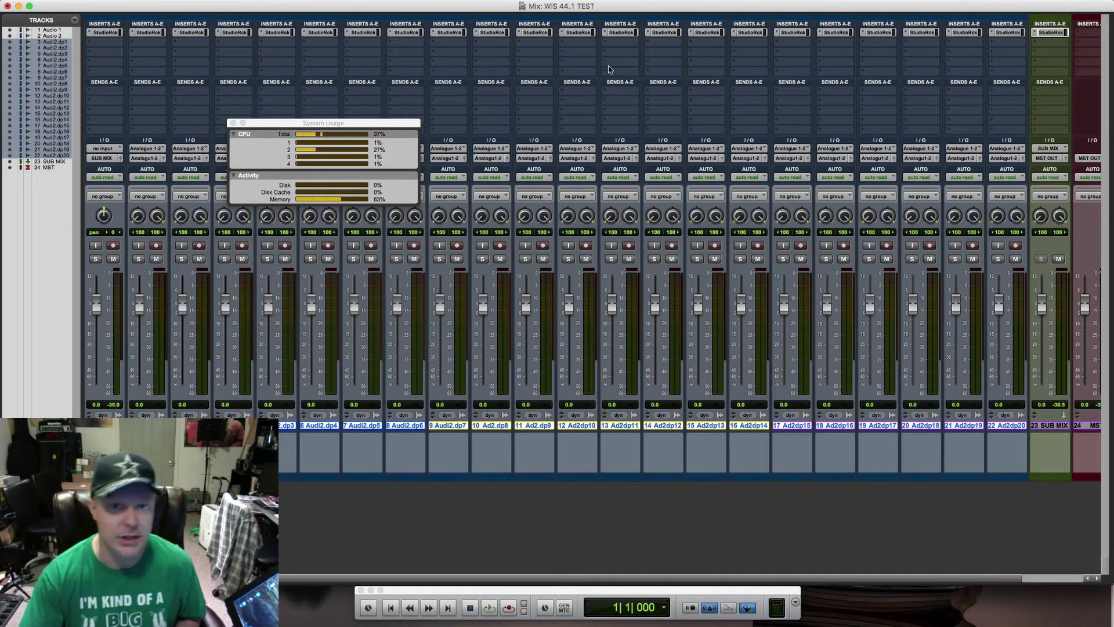
# - Open Audio 2's StudioRack and display the SSL E-Channel plugin's settings
pyautogui.click(145, 33)
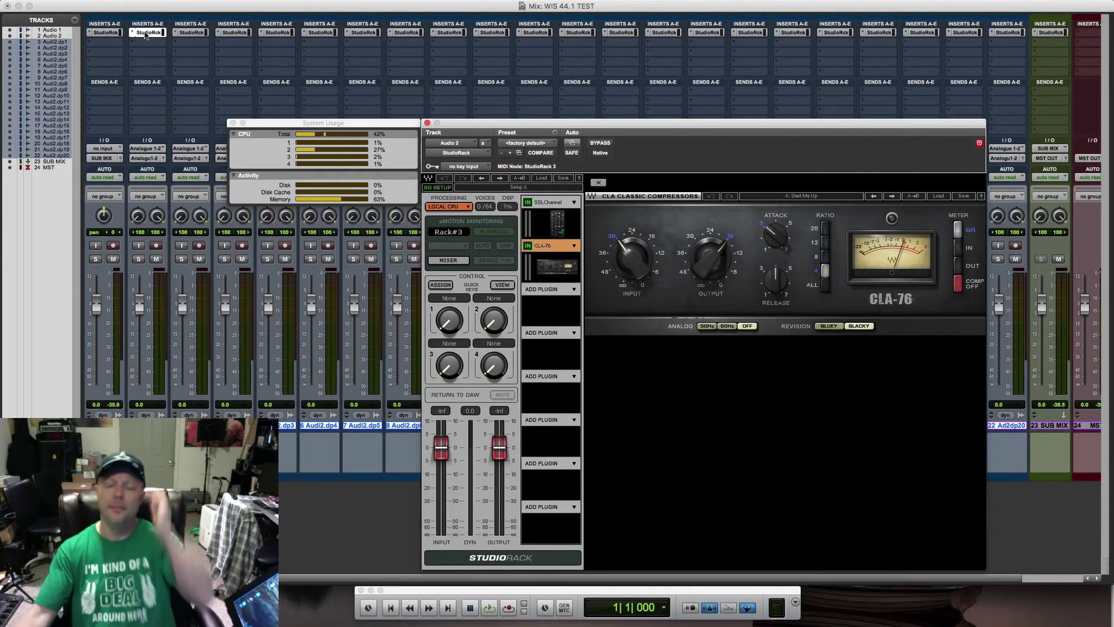
pyautogui.rightClick(563, 206)
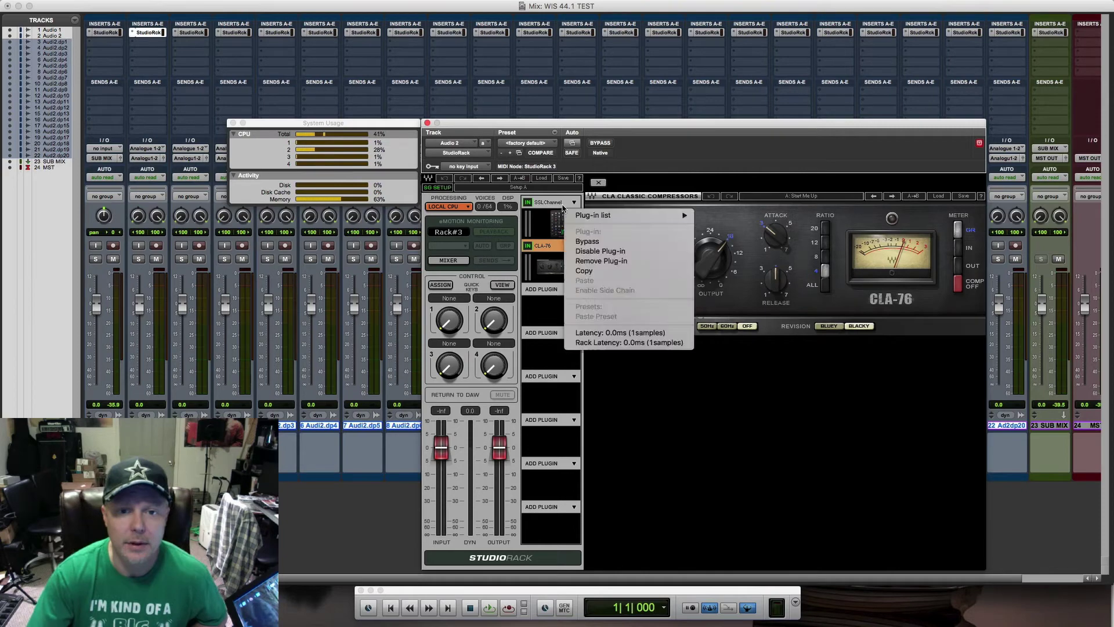
pyautogui.click(555, 220)
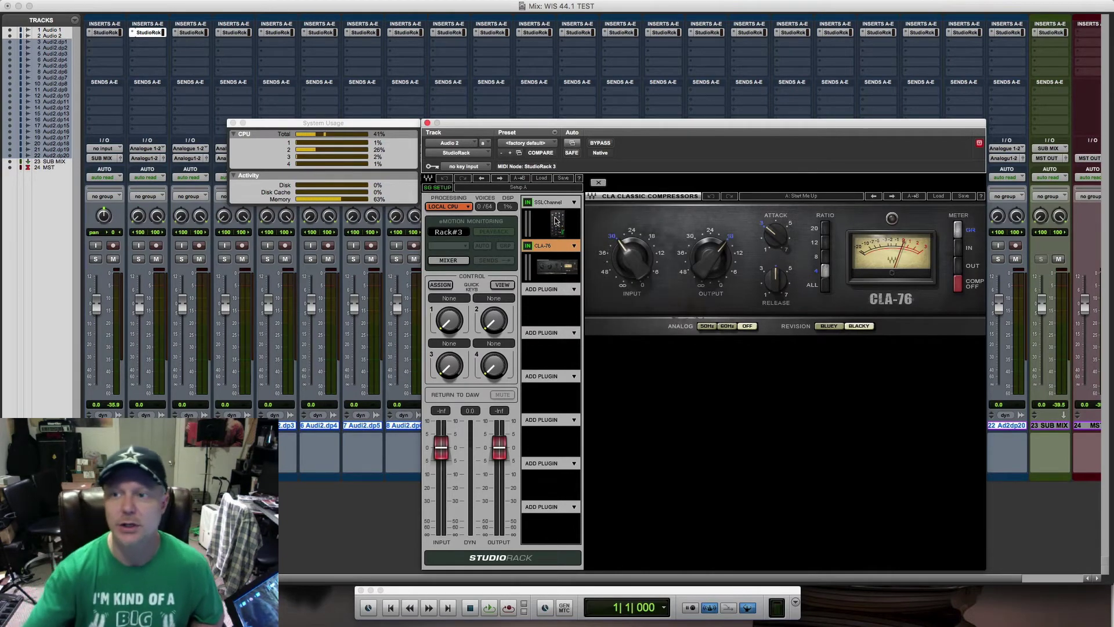
pyautogui.click(556, 220)
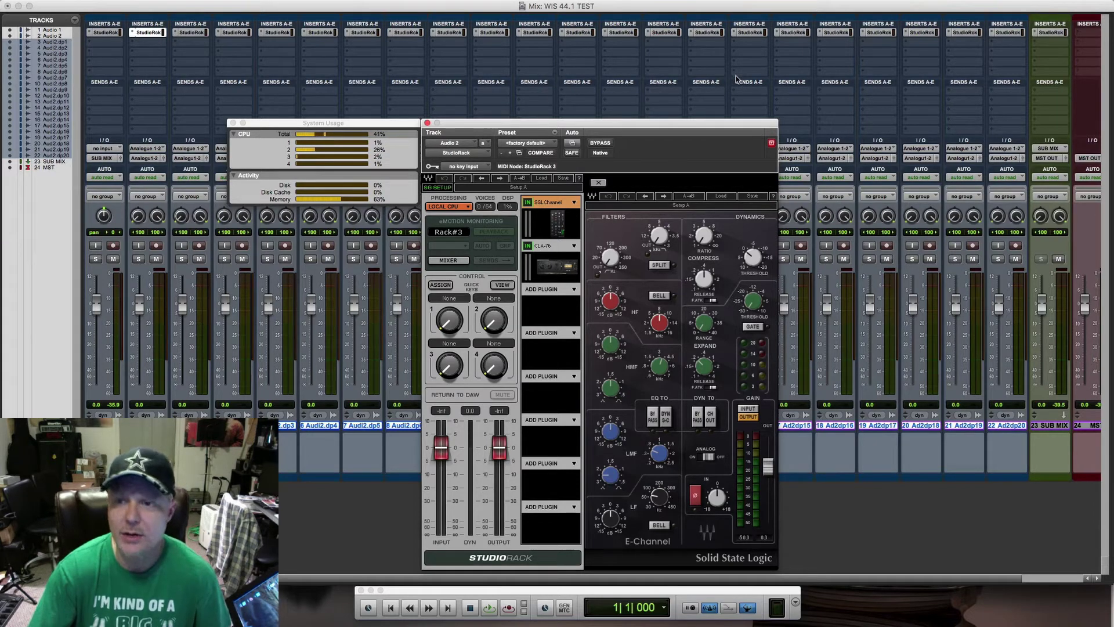
pyautogui.click(1052, 34)
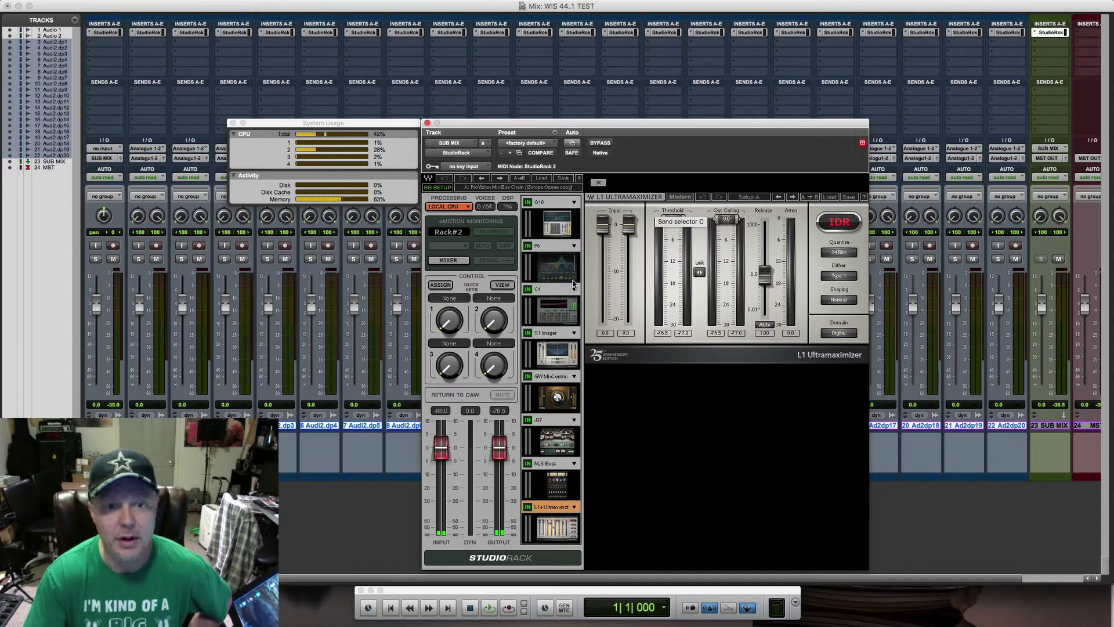
pyautogui.click(550, 207)
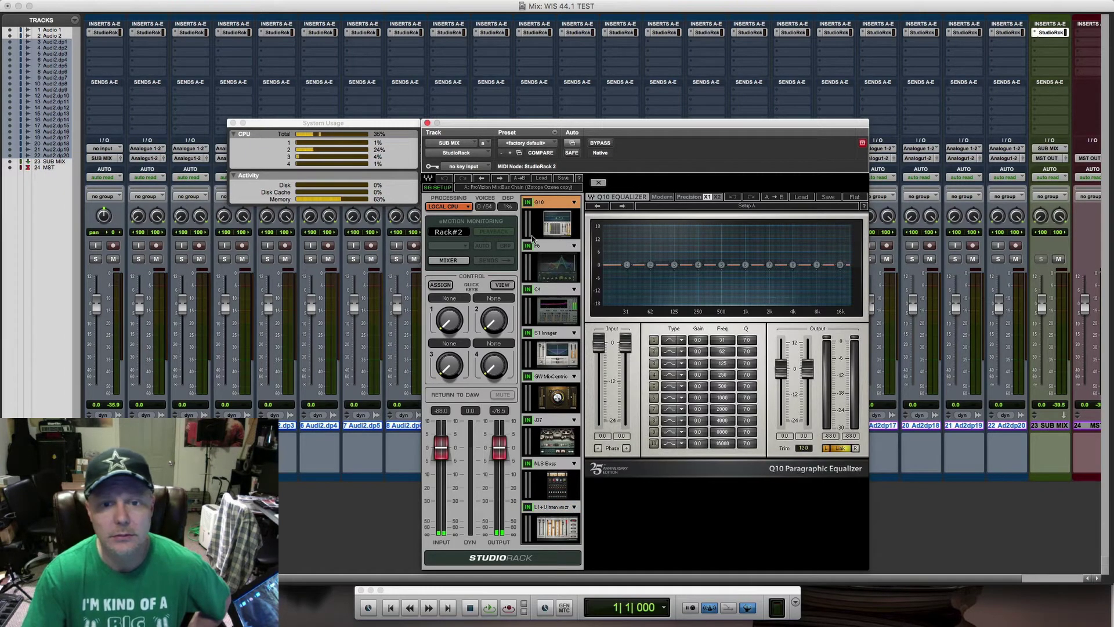
pyautogui.click(150, 33)
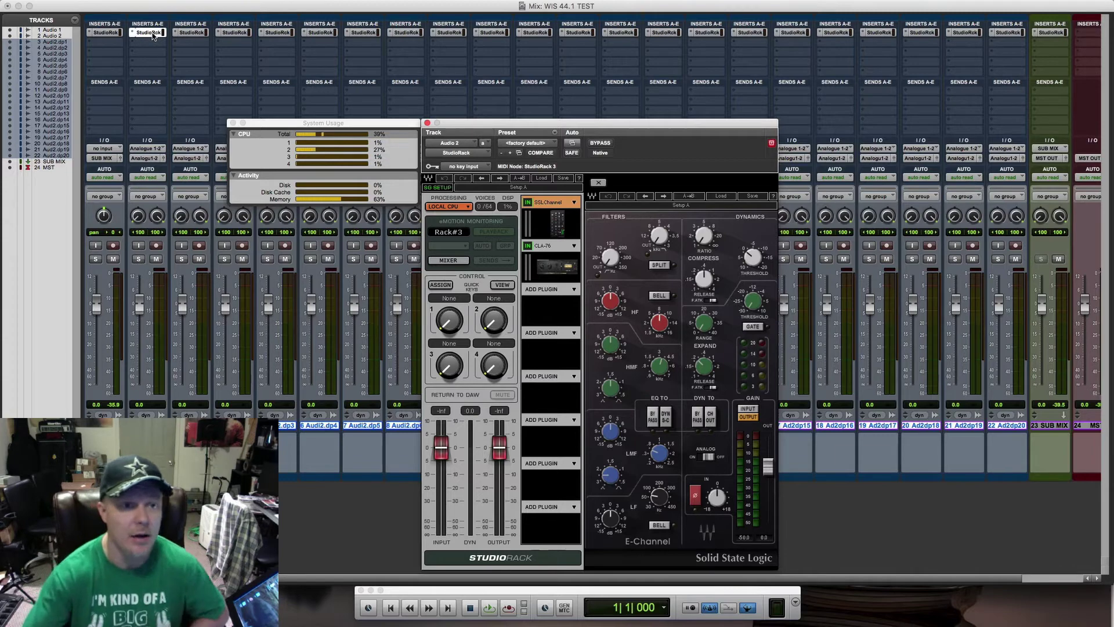
# - Check the System Usage meters, then pick Switch All to SG from StudioRack's LOCAL CPU Processing dropdown
pyautogui.click(339, 124)
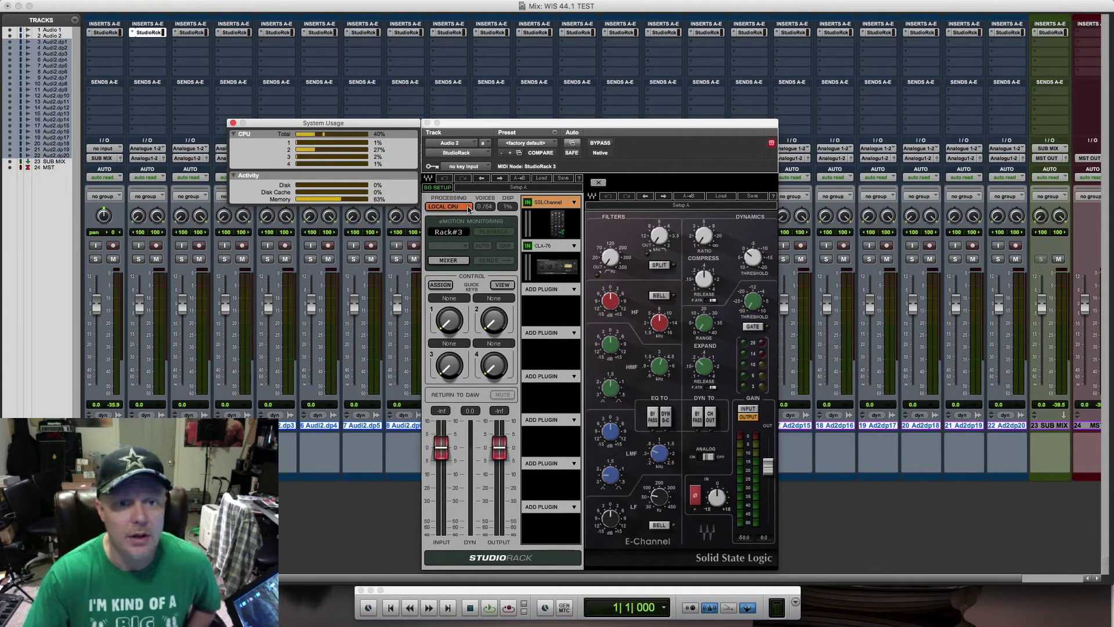
pyautogui.click(468, 209)
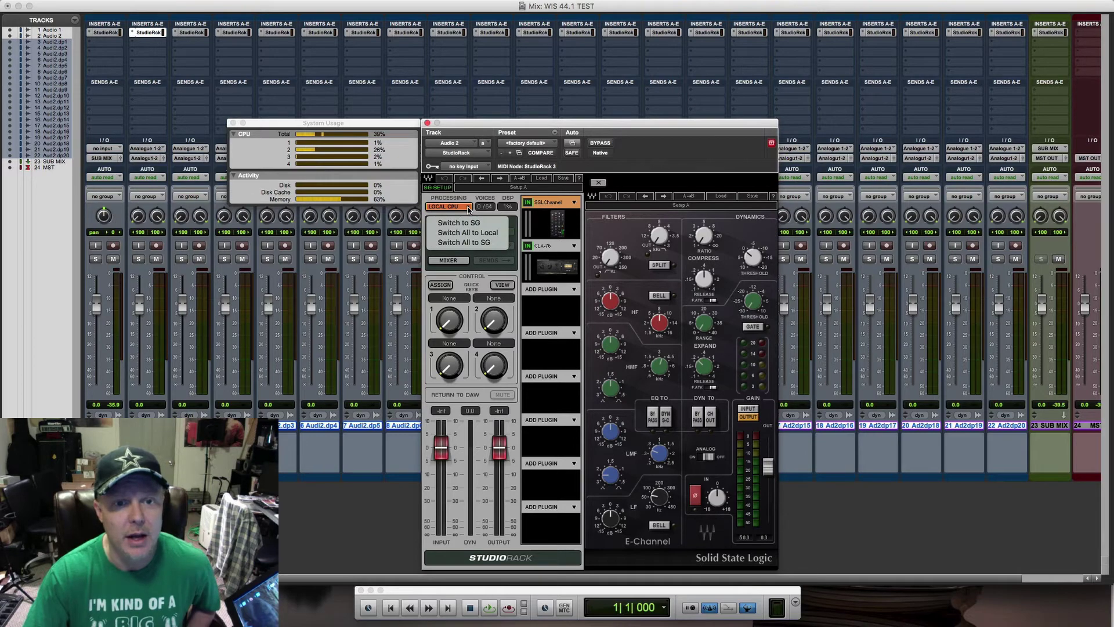
pyautogui.click(474, 243)
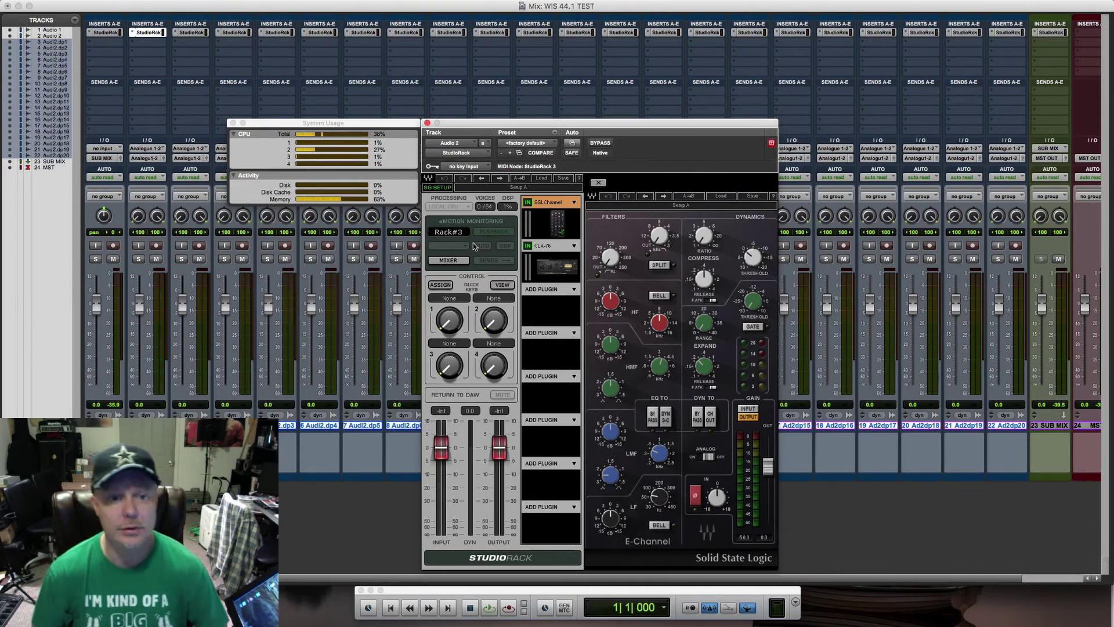
# - Compare the System Usage CPU load with Audio 2's StudioRack window
pyautogui.click(351, 126)
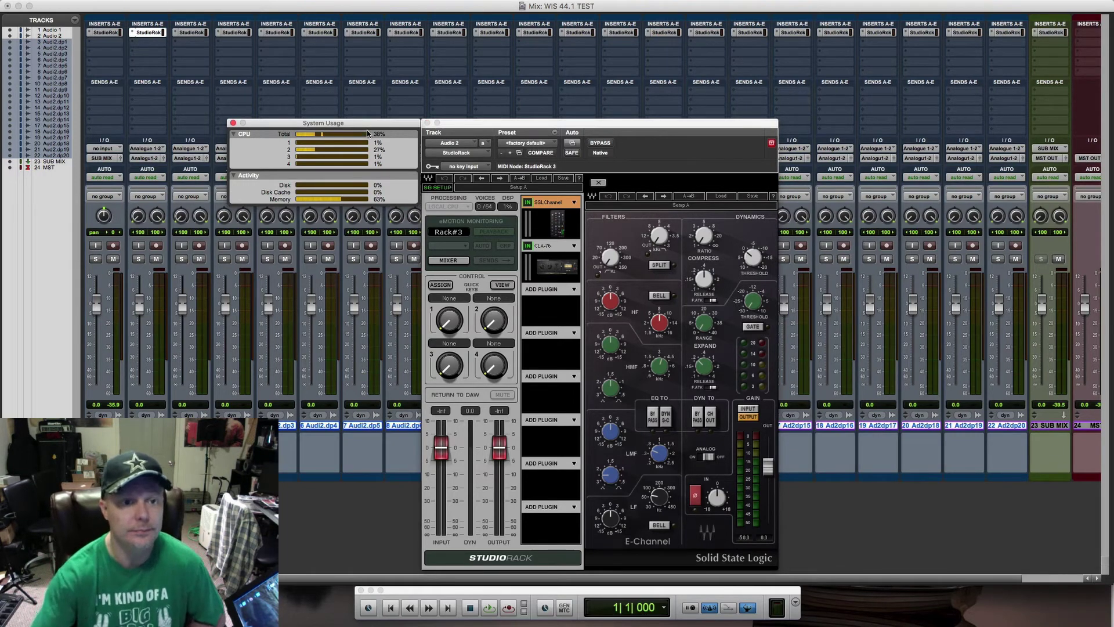
pyautogui.click(507, 125)
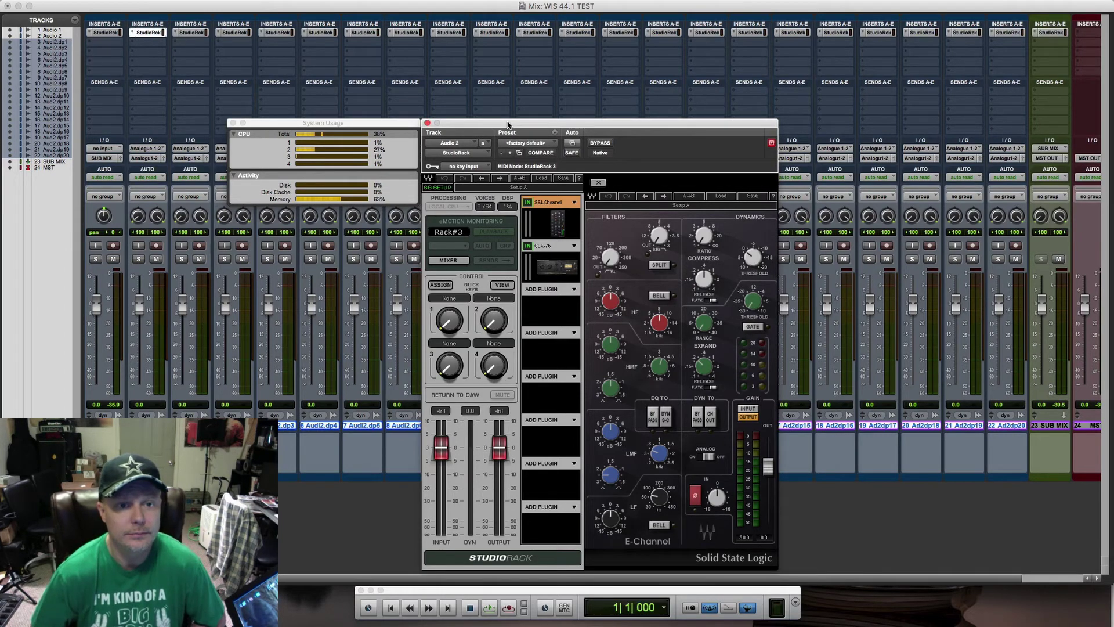